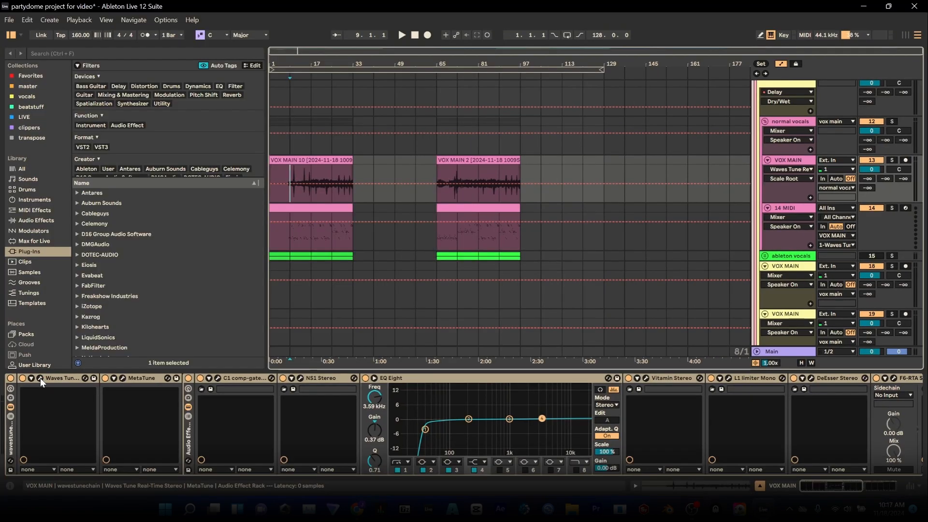
Review the Waves Tune Real-Time settings on the pink VOX MAIN track and the output routing choices of the 14 MIDI track.
left_click(40, 378)
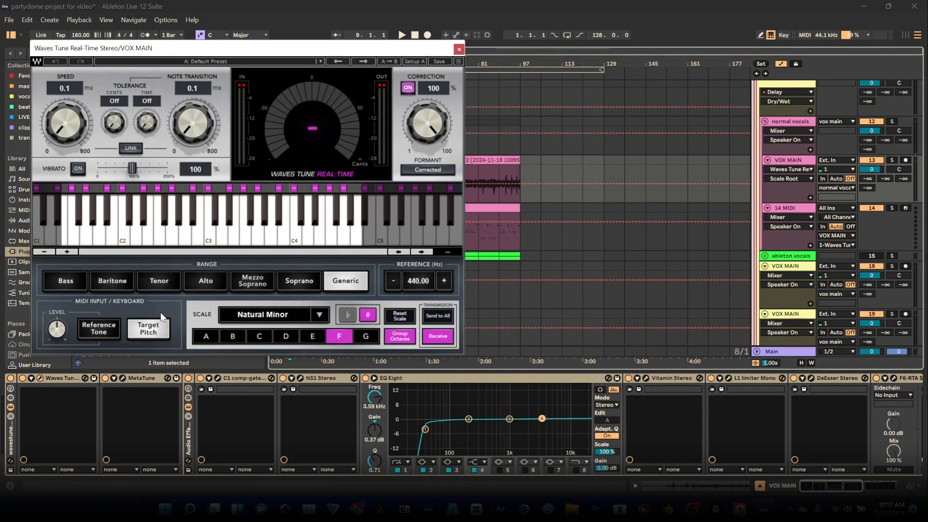
left_click(458, 48)
left_click(788, 209)
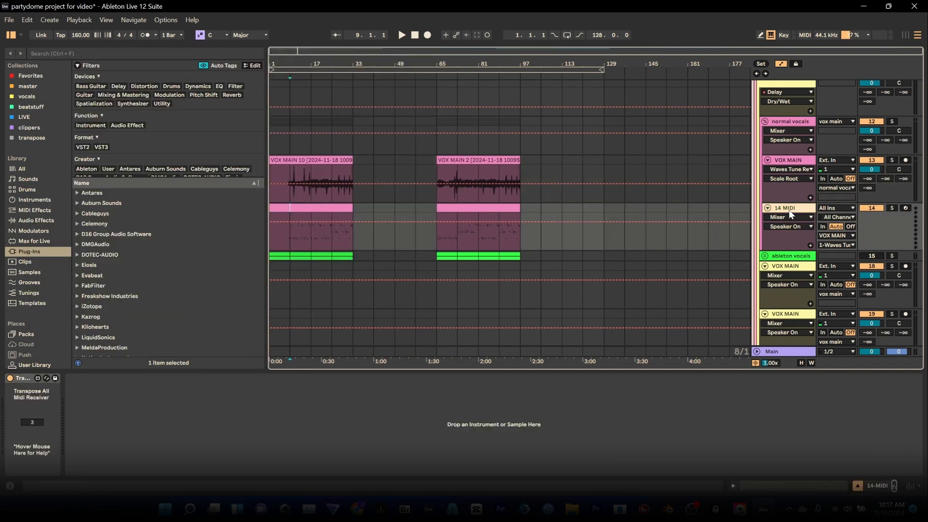
left_click(834, 236)
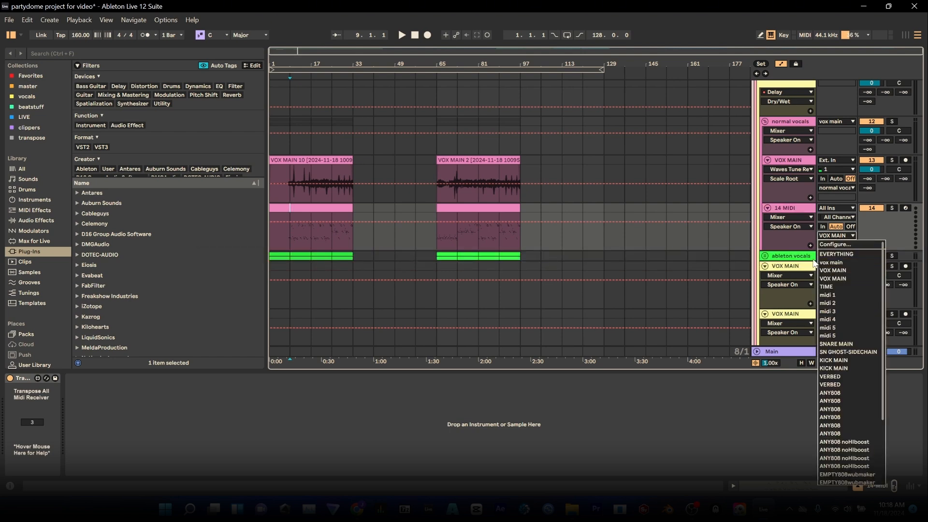
left_click(801, 243)
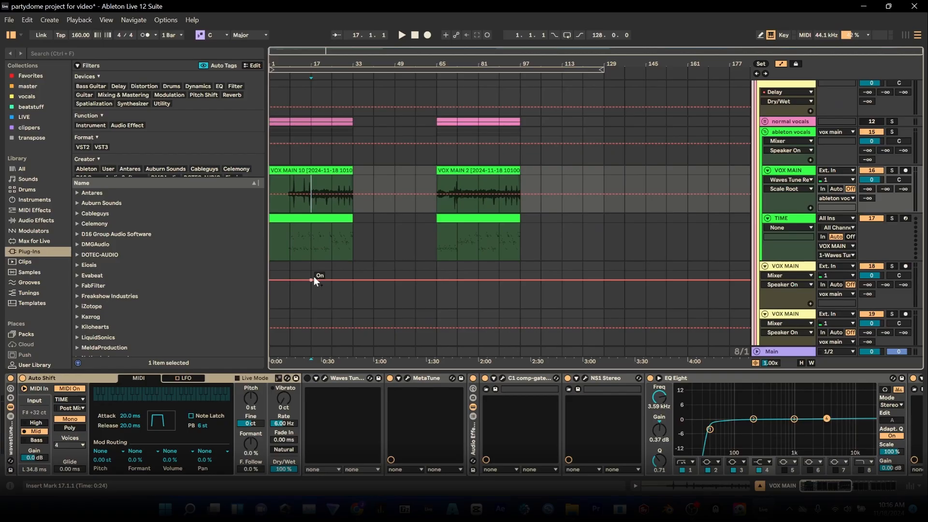
Play the green VOX MAIN vocal from bar 17 and review the MetaTune settings in its effect chain.
key("space")
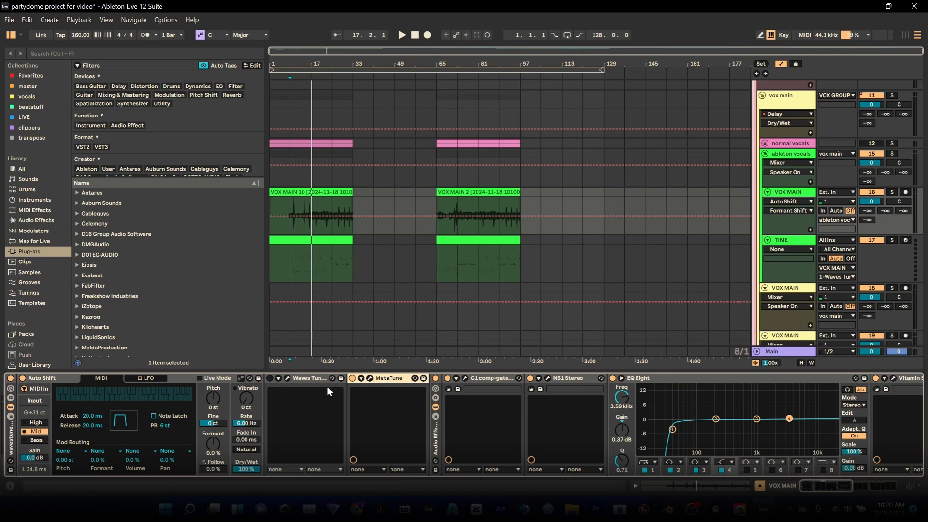
left_click(52, 380)
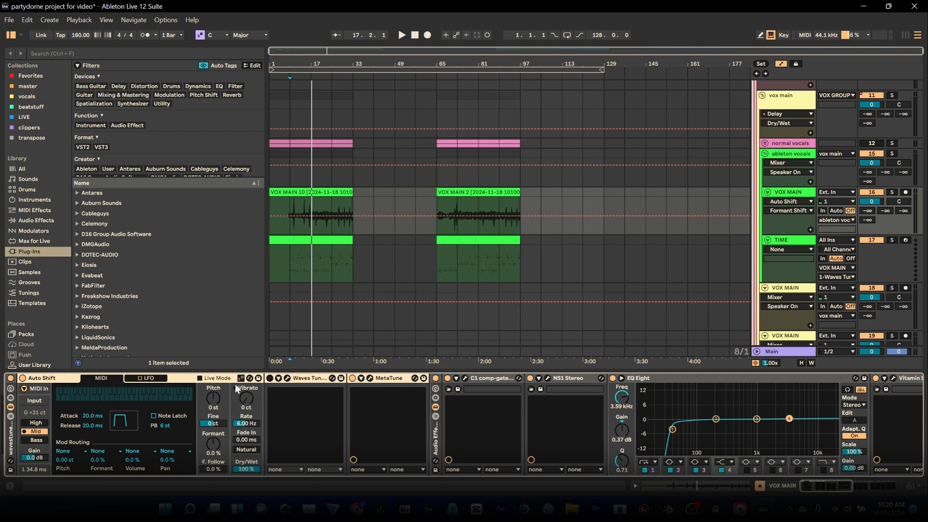
left_click(370, 381)
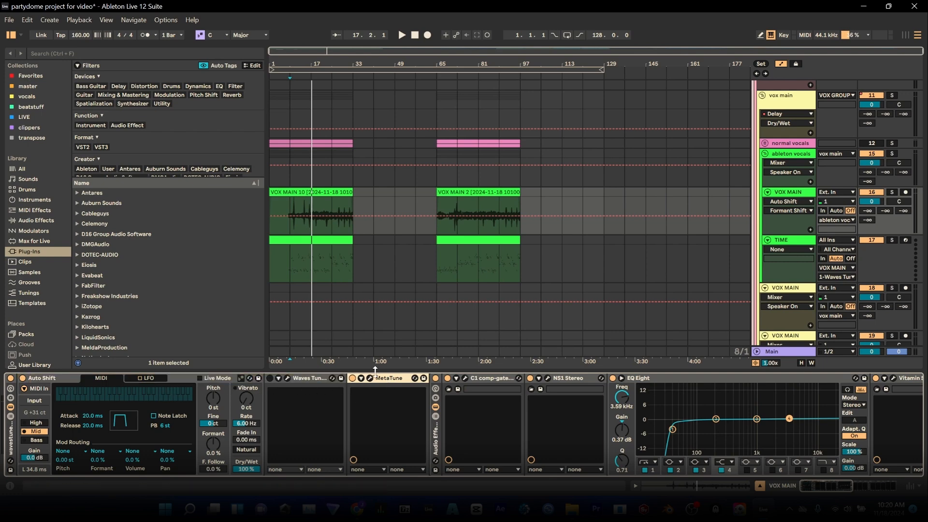
left_click(370, 379)
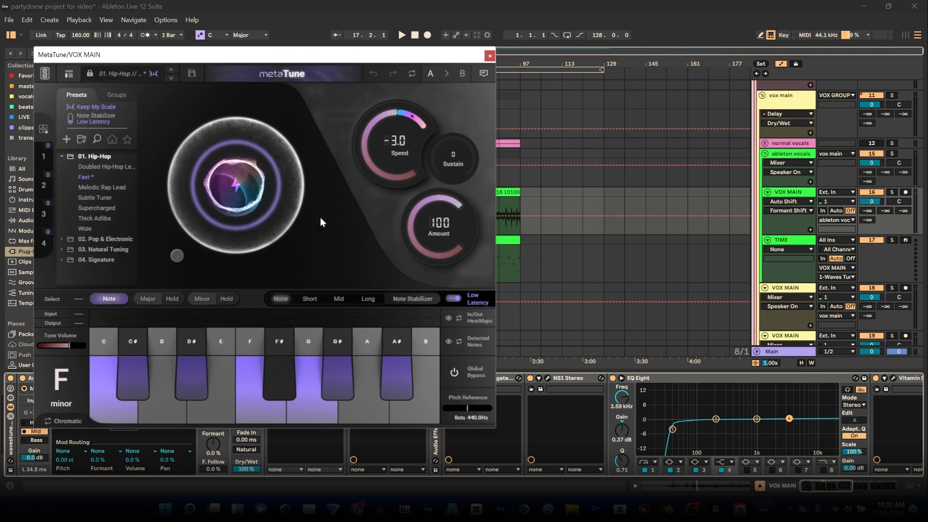
mouse_move(330, 281)
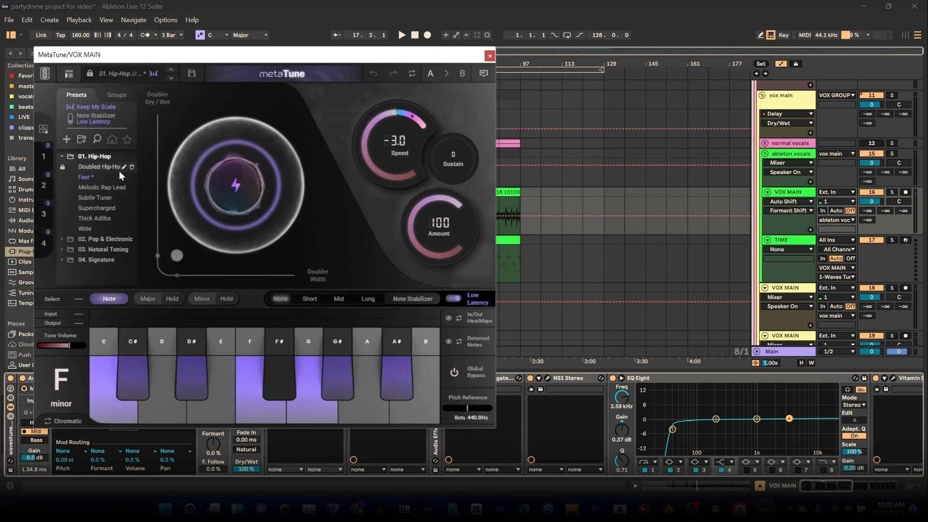
left_click(489, 55)
Examine the C1 comp-gate and NS1 noise suppressor settings on the green VOX MAIN track during playback.
left_click(467, 379)
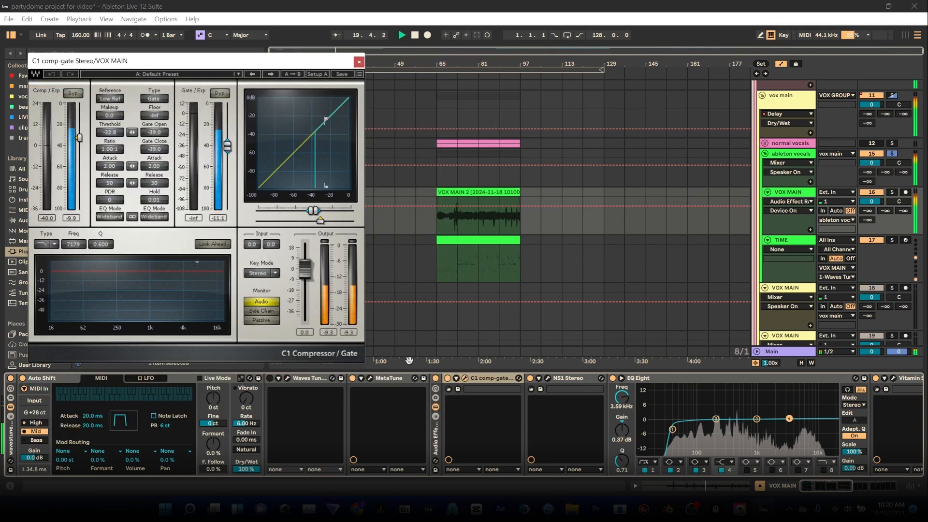
left_click(358, 61)
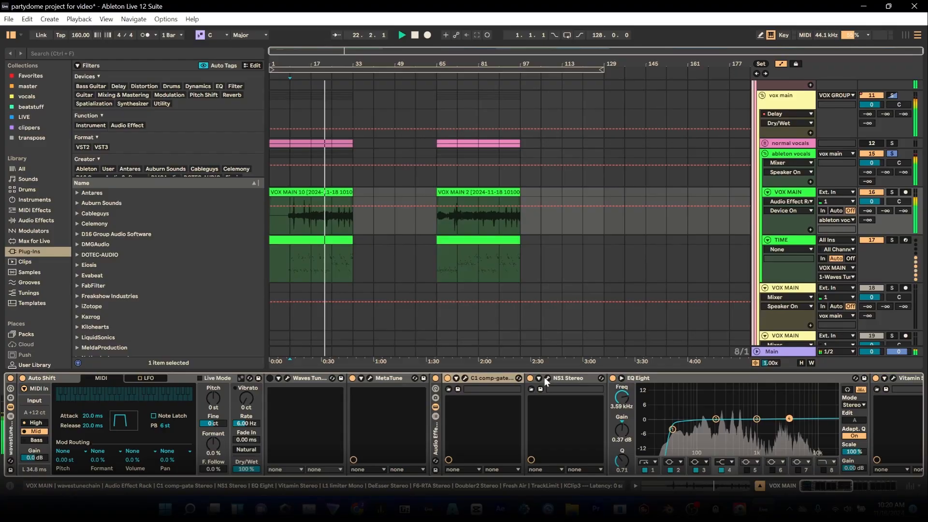
left_click(547, 377)
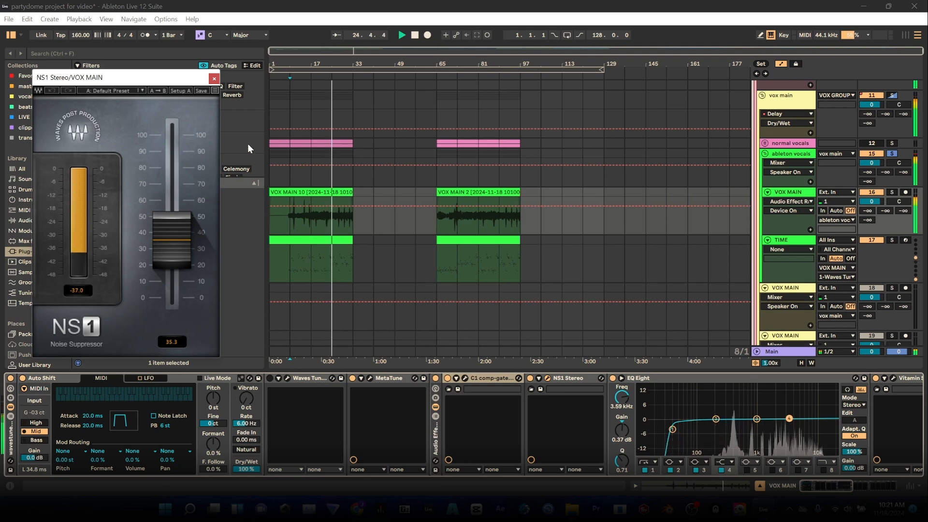
left_click(213, 78)
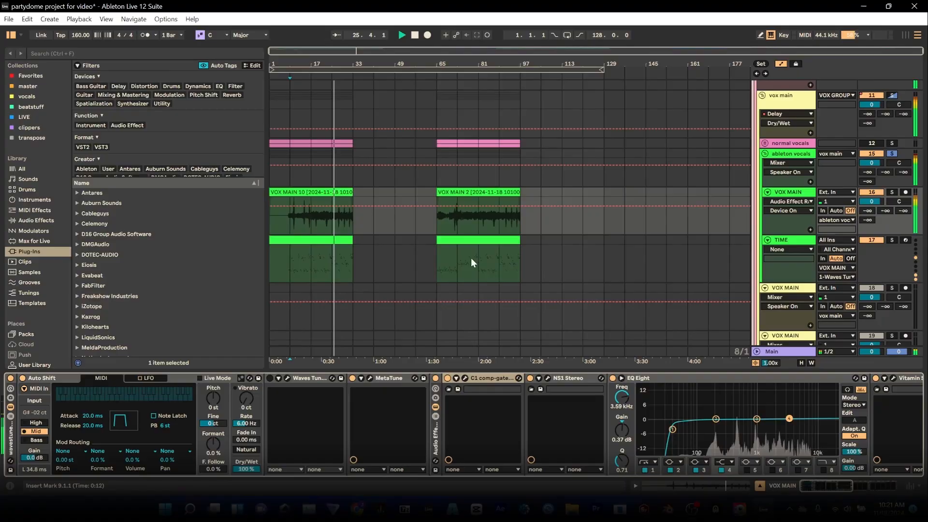
Examine the Vitamin Stereo band levels further along the green VOX MAIN effect chain.
left_click_drag(837, 489, 874, 486)
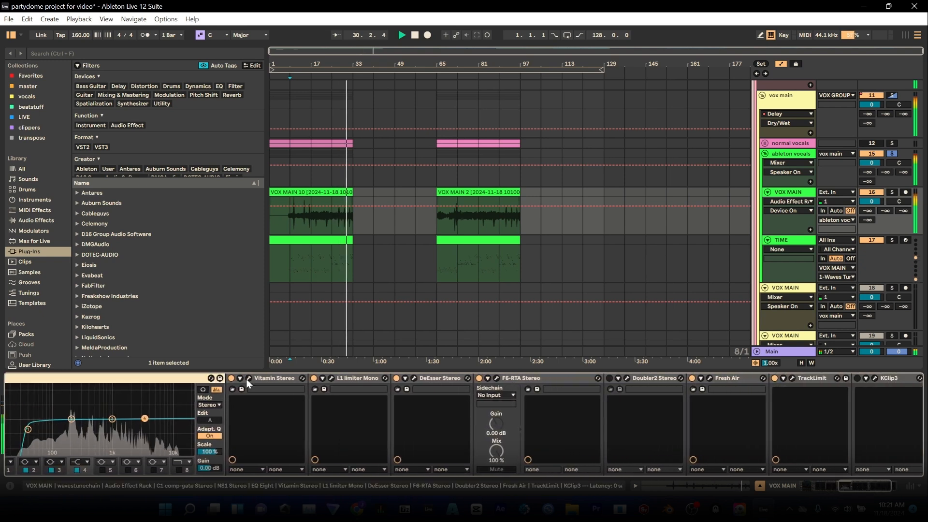
left_click(249, 379)
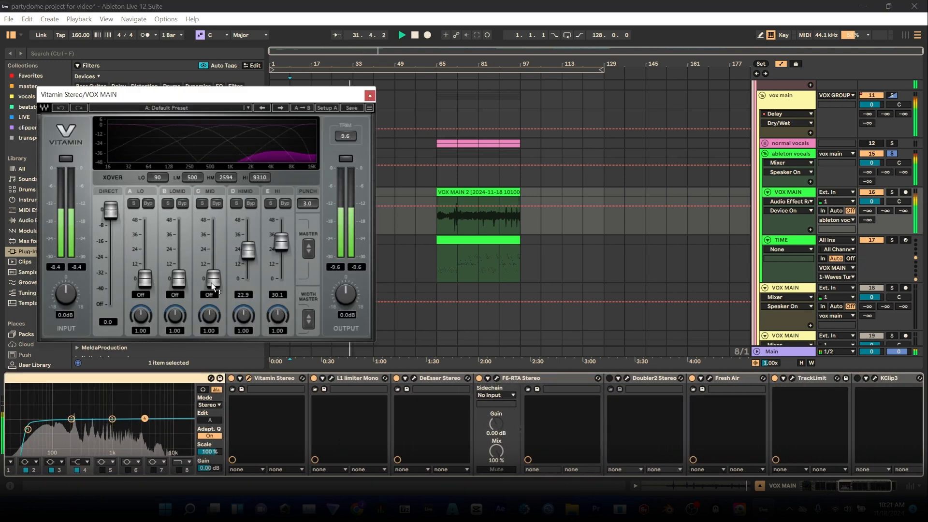
left_click(368, 96)
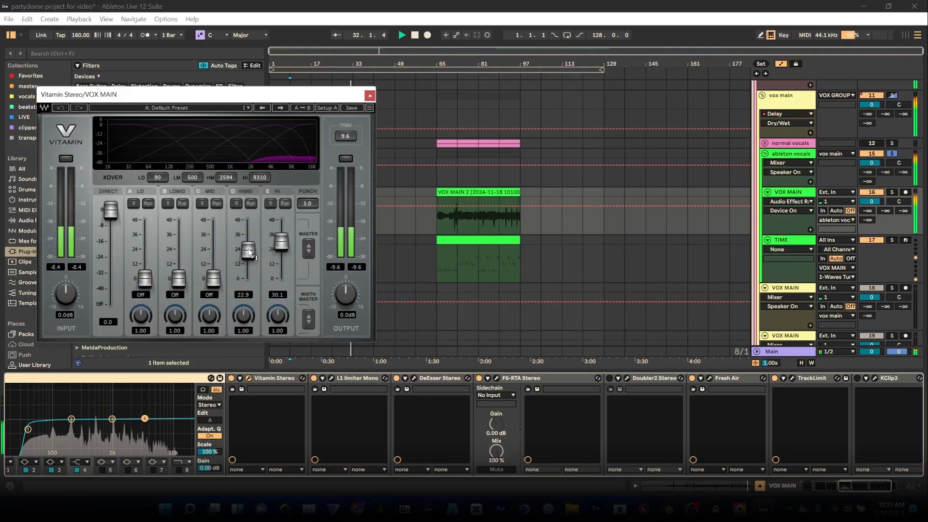
left_click(370, 95)
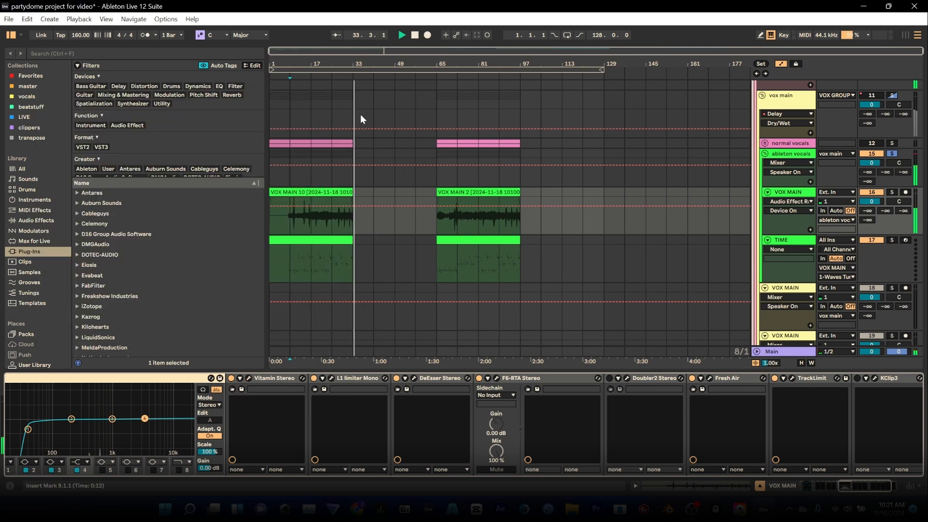
Restart playback from bar 9 and review the L1 limiter and DeEsser settings on the green VOX MAIN track.
key("space")
key("space")
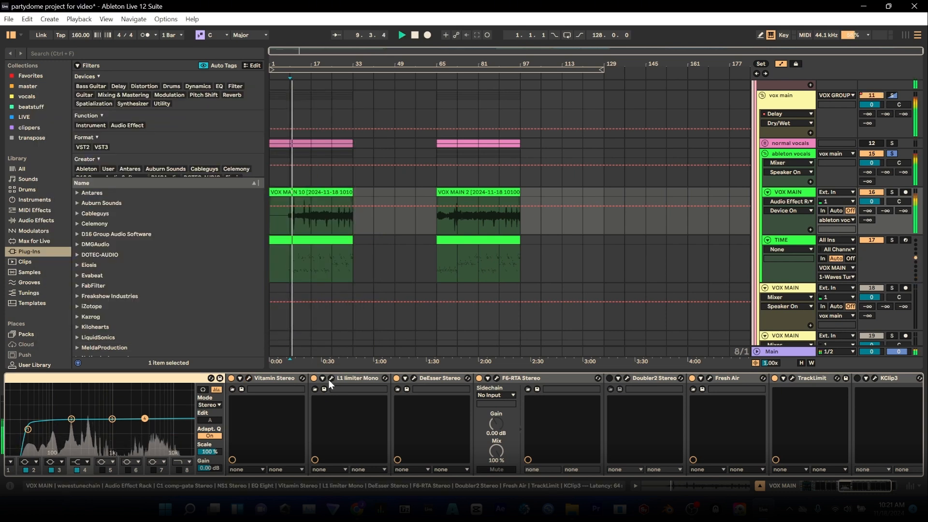
left_click(331, 378)
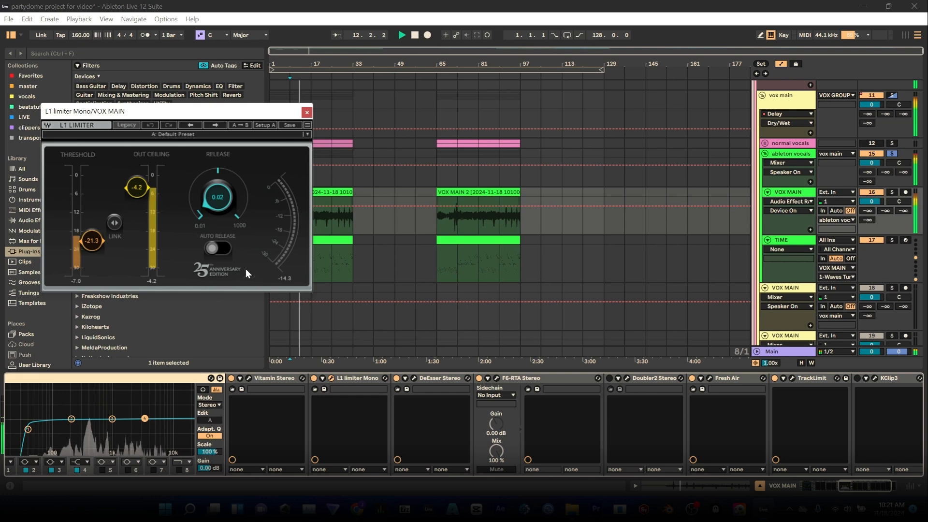
left_click(307, 112)
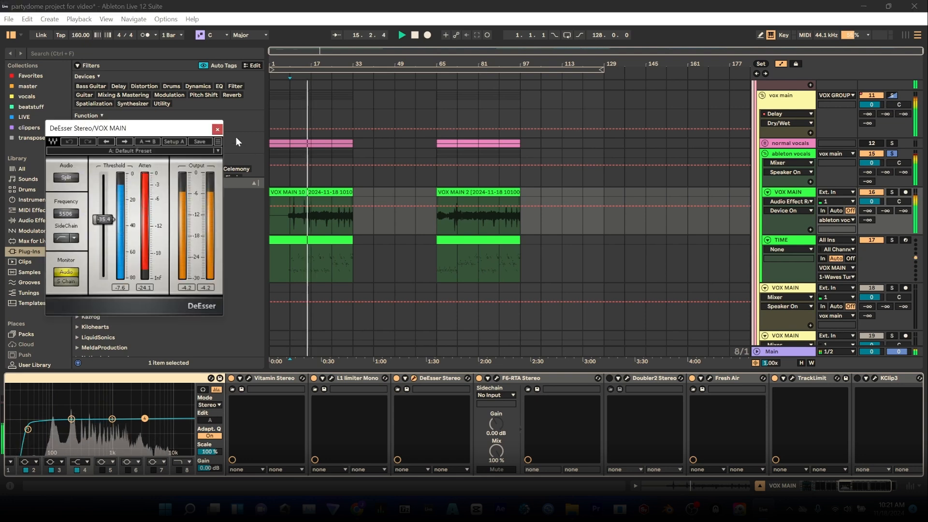
left_click(216, 131)
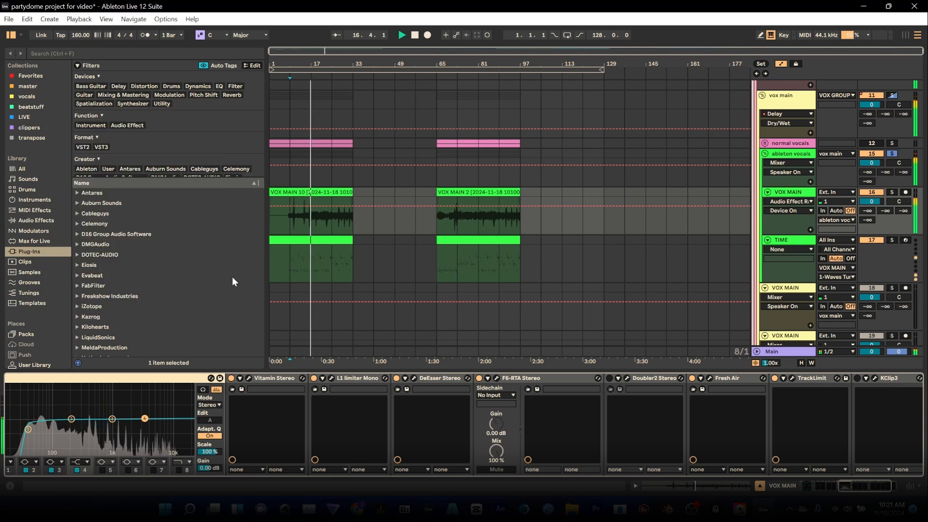
Examine the F6-RTA equalizer curve, and audition the Doubler2 effect by enabling and disabling it.
left_click(498, 377)
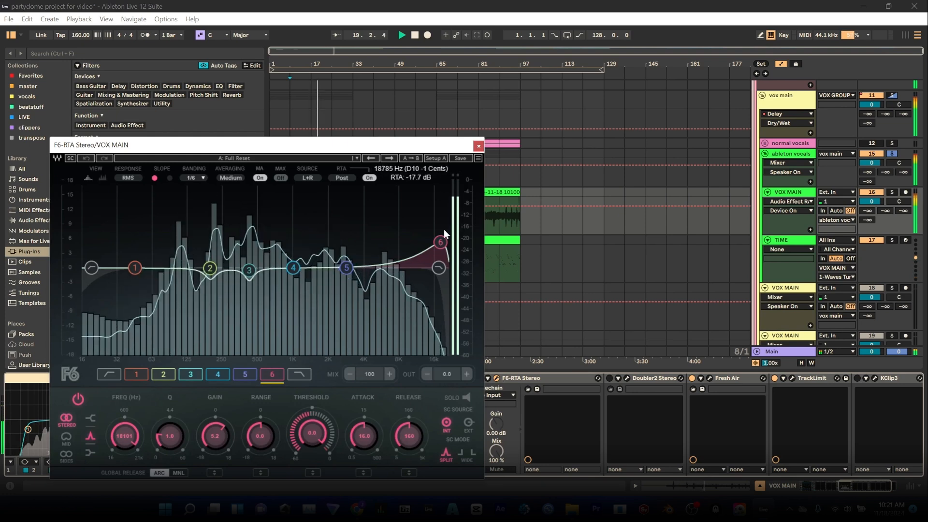
left_click(478, 146)
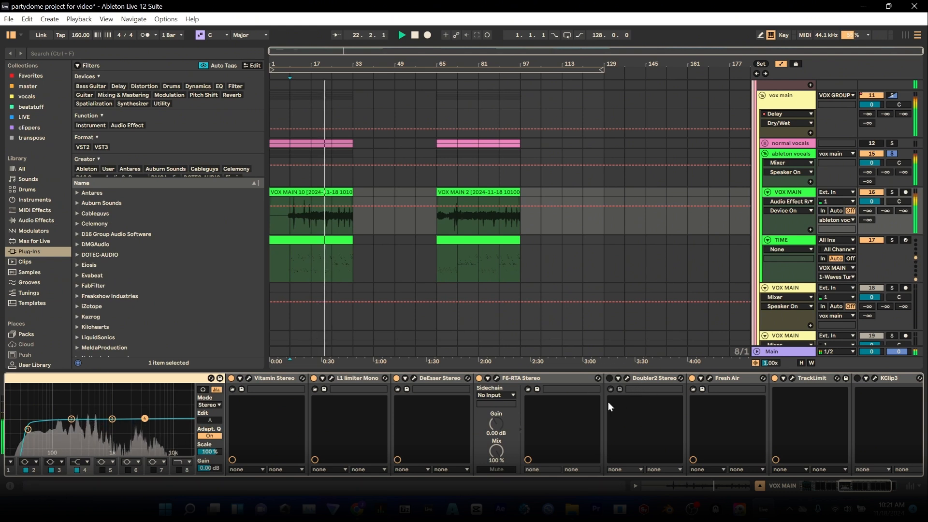
left_click(609, 378)
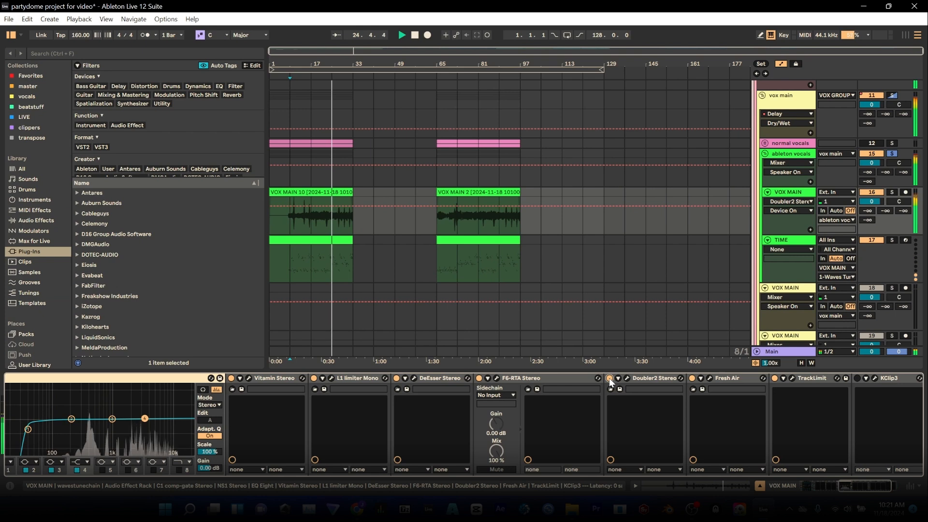
left_click(610, 379)
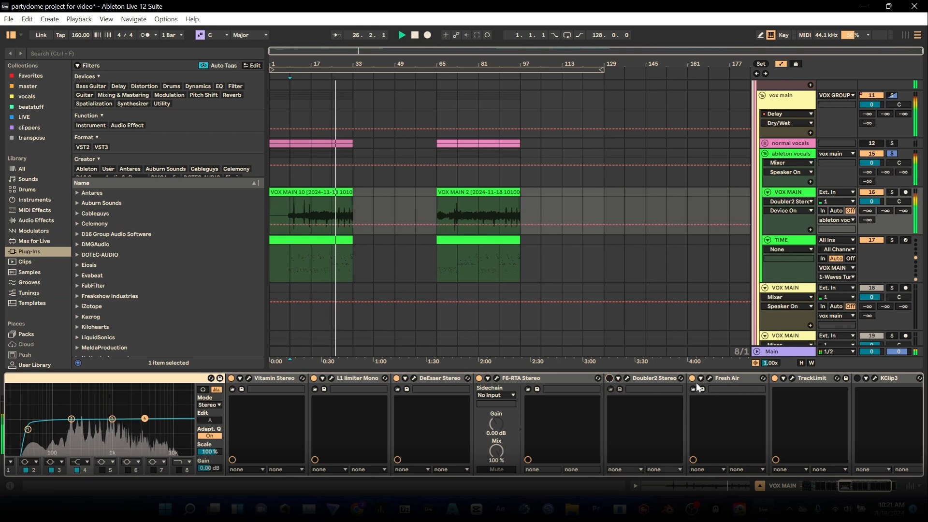
Review the Fresh Air and TrackLimit settings at the end of the green VOX MAIN effect chain.
left_click(722, 381)
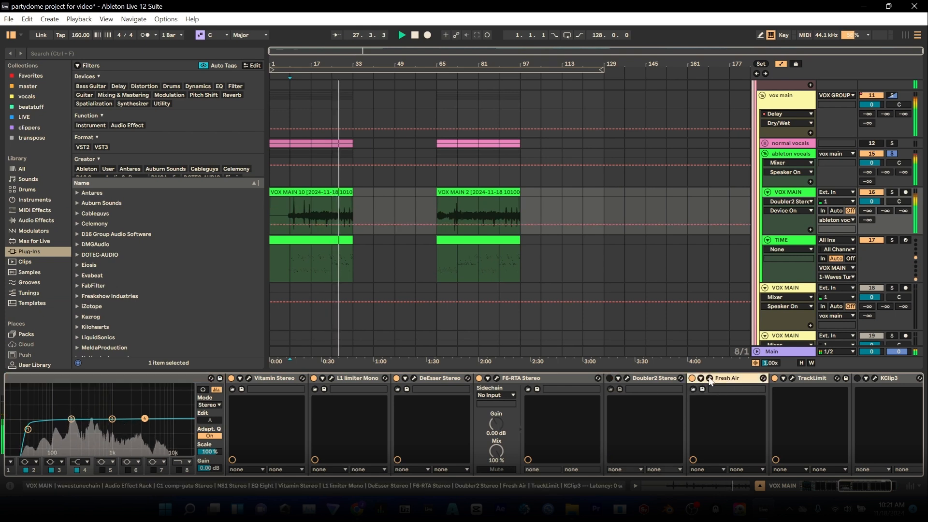
left_click(710, 379)
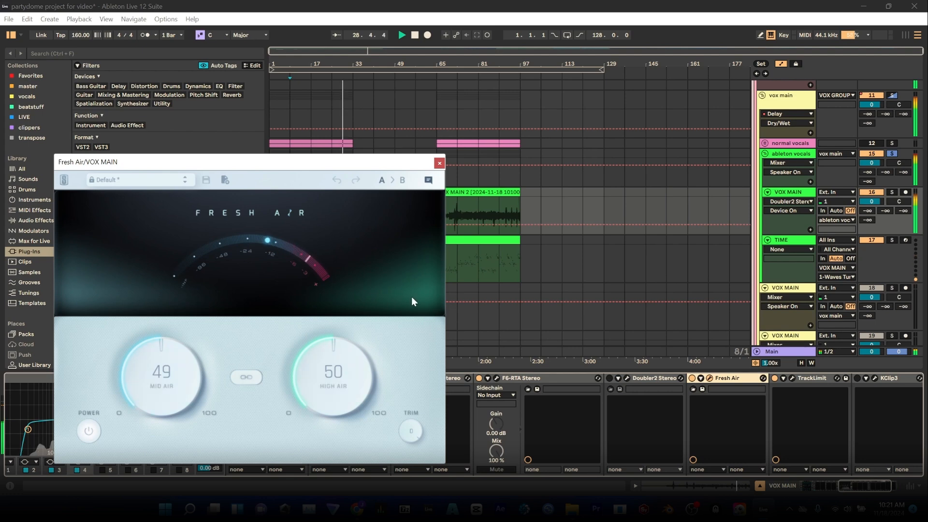
left_click(440, 163)
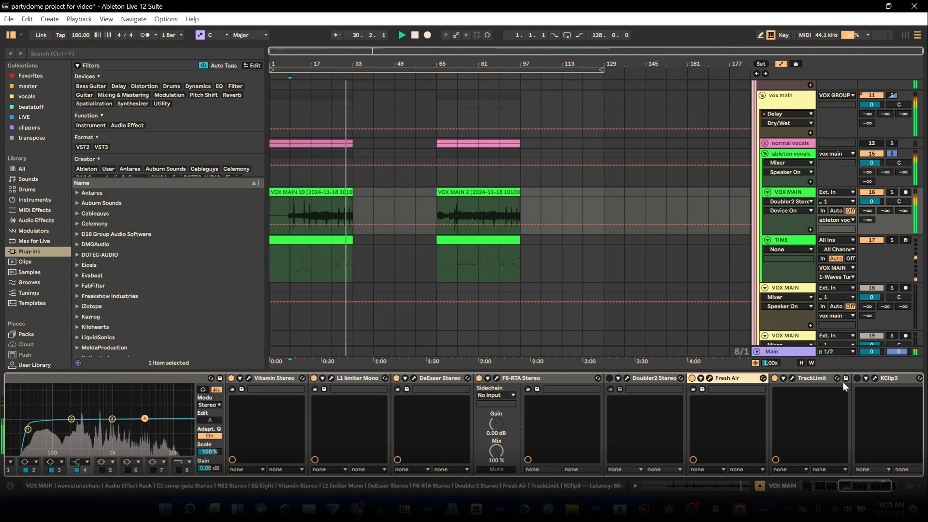
left_click(792, 379)
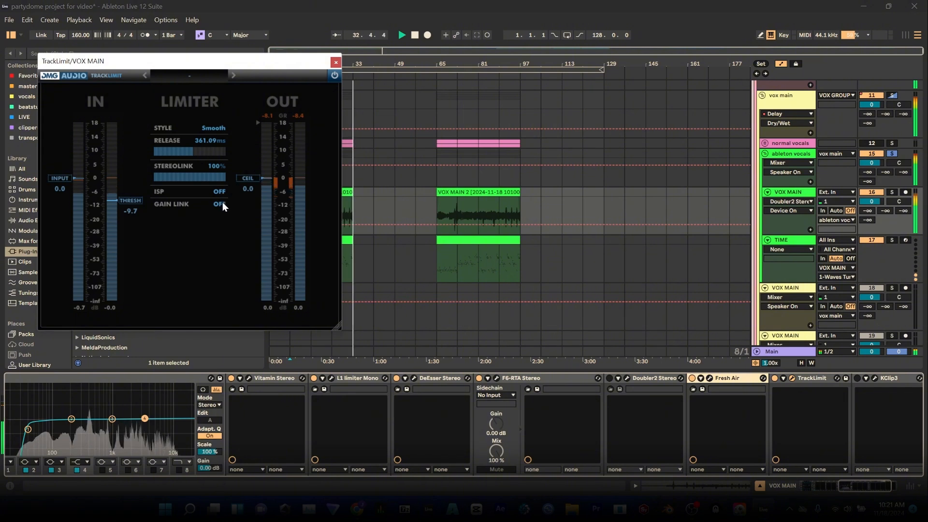
left_click(335, 62)
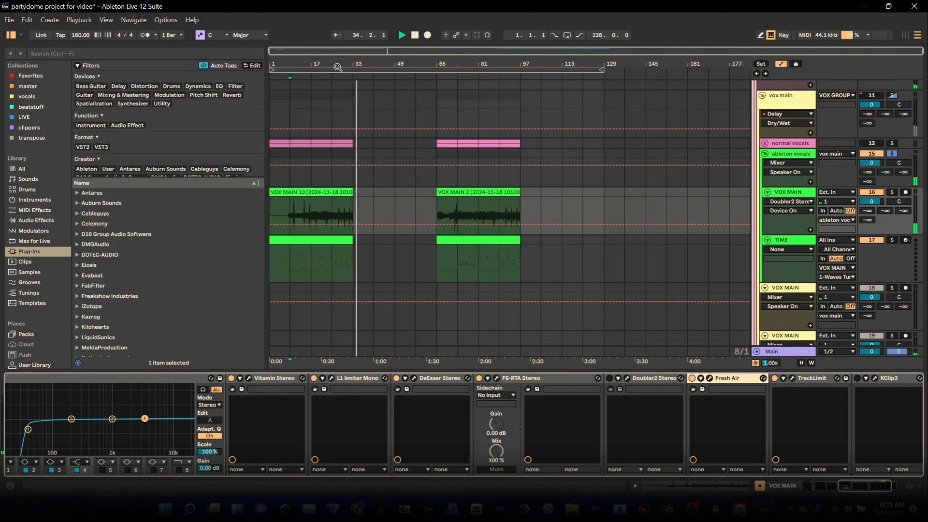
Set the left and right times of the first Delay on the vox main group to 2.60 ms.
left_click(785, 105)
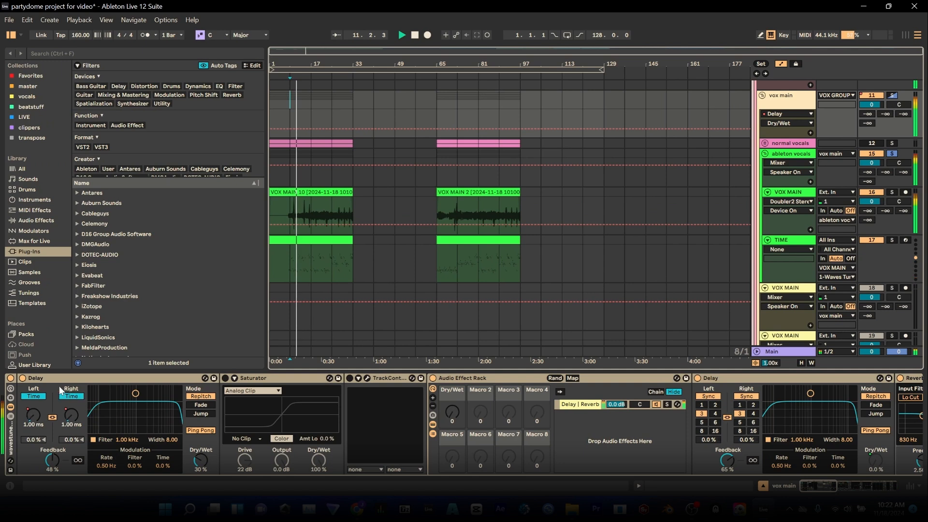
left_click_drag(34, 423, 94, 392)
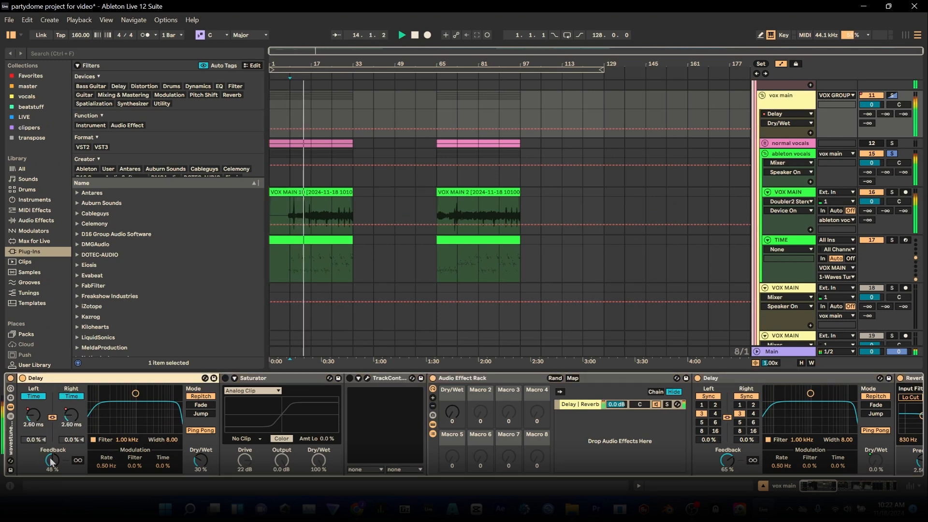
Look through the rest of the vox main group's effects, from the Saturator and Delay/Reverb rack to the EQ Eights and RVox.
left_click_drag(809, 486, 818, 486)
scroll(459, 463, "right", 6)
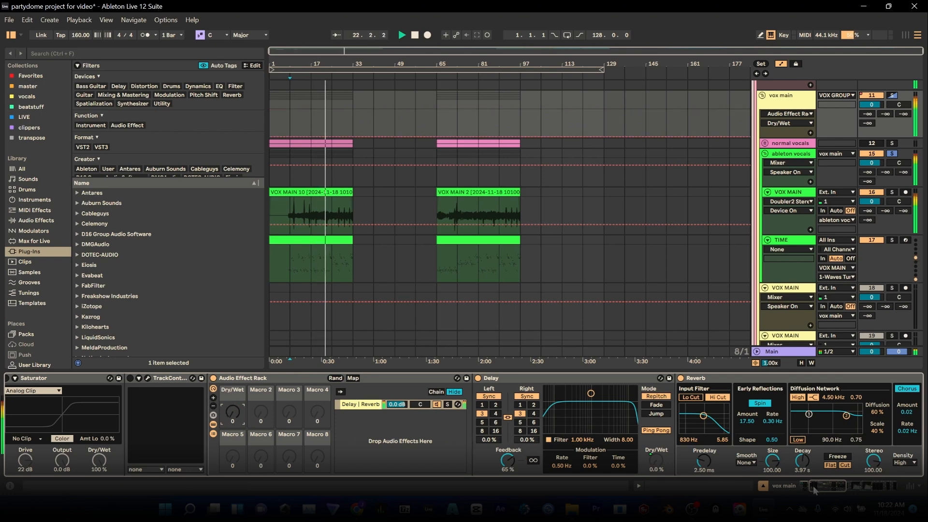
left_click_drag(815, 489, 860, 486)
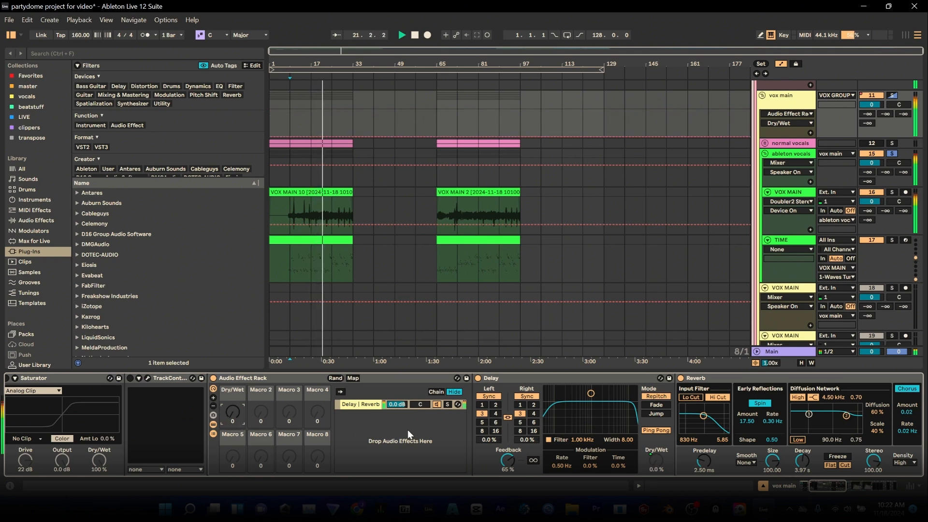
left_click_drag(815, 488, 861, 485)
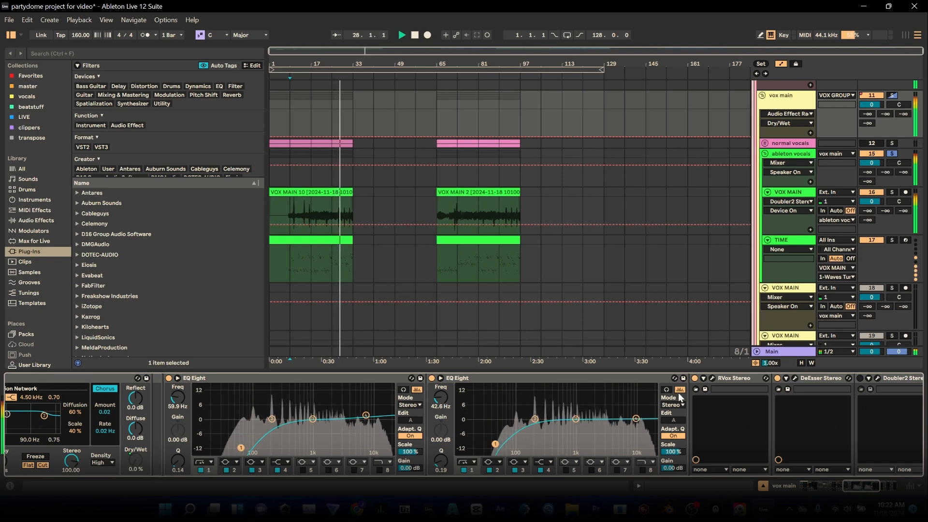
Review the RVox compressor settings on the vox main group, and open the DeEsser that follows it.
left_click(713, 377)
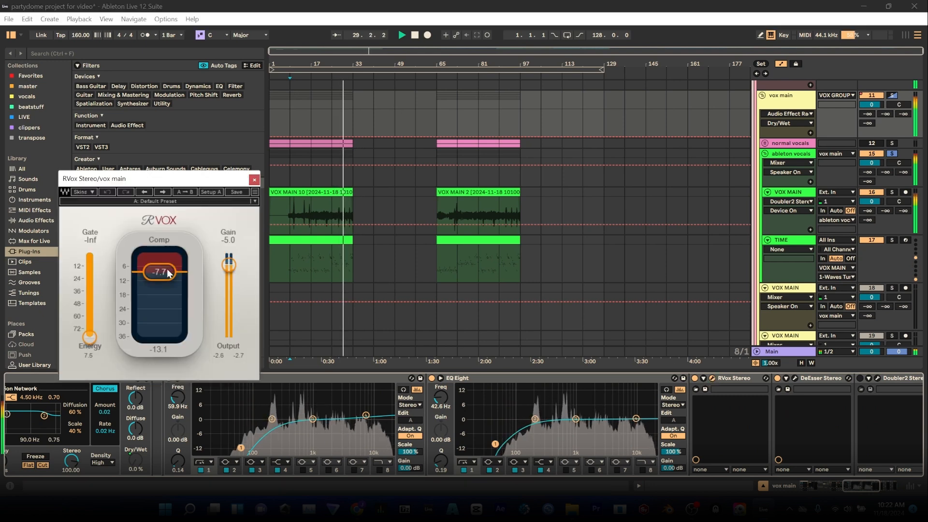
left_click(254, 180)
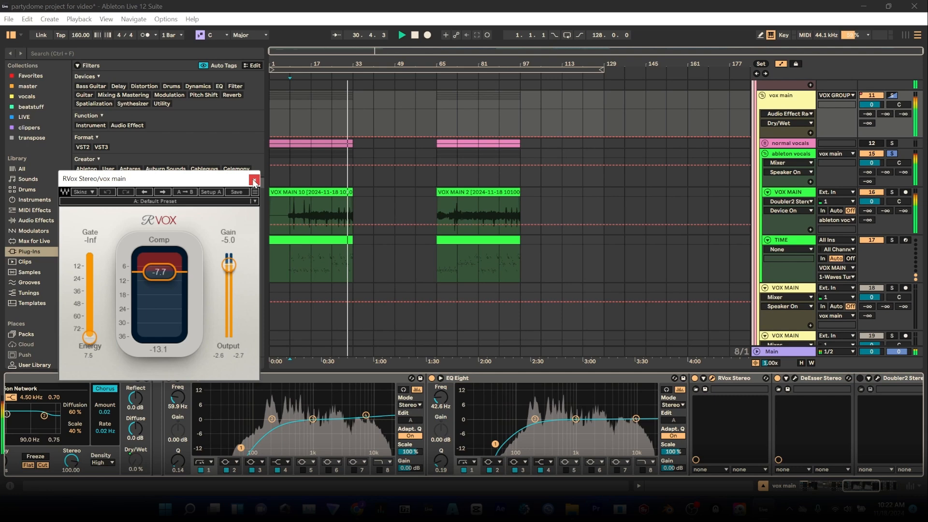
left_click(254, 180)
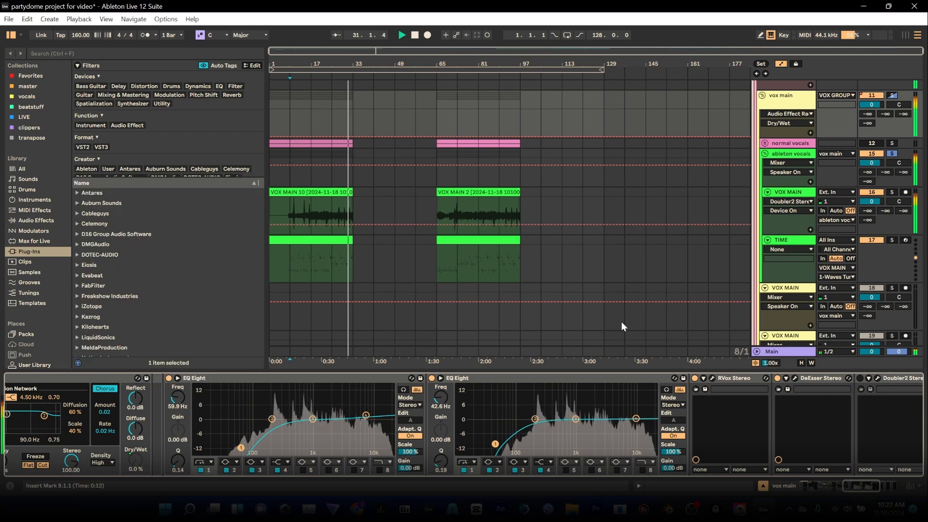
left_click(795, 377)
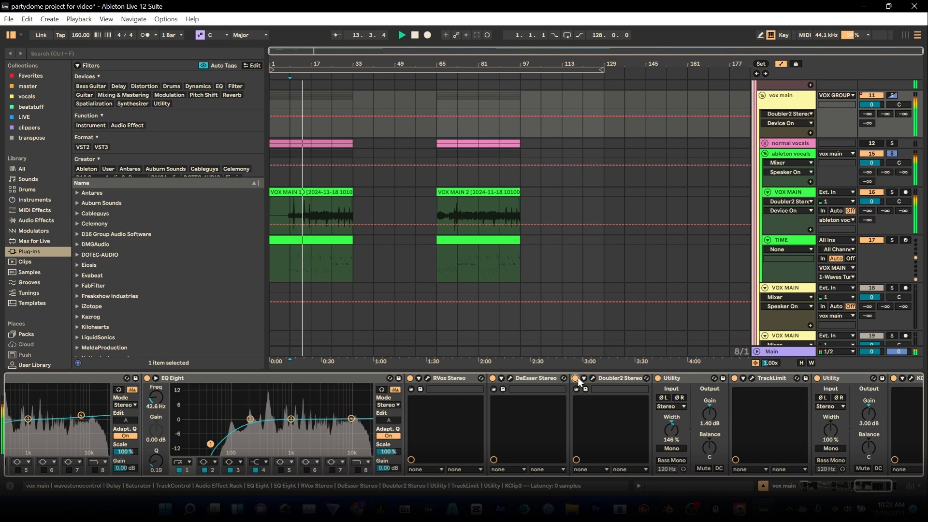
Open the Doubler2 settings on the vox main group and disable the effect.
left_click(593, 379)
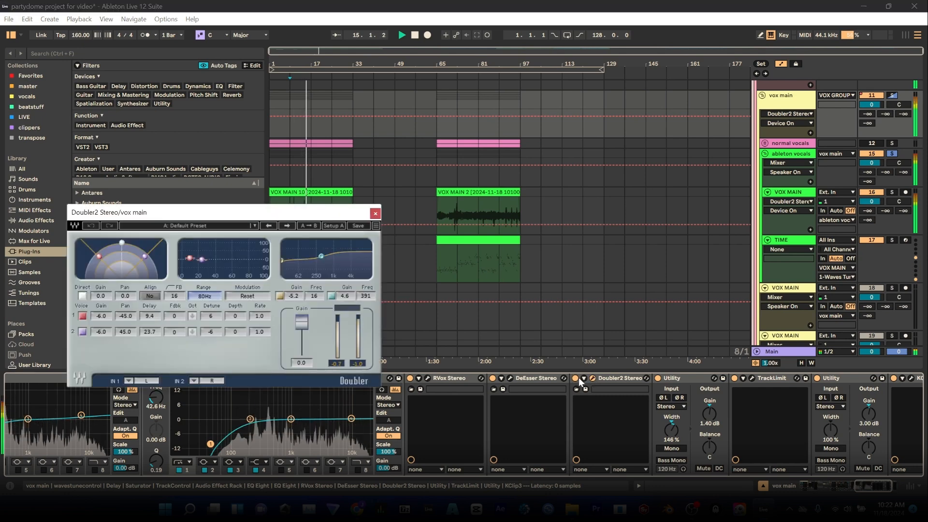
left_click(577, 378)
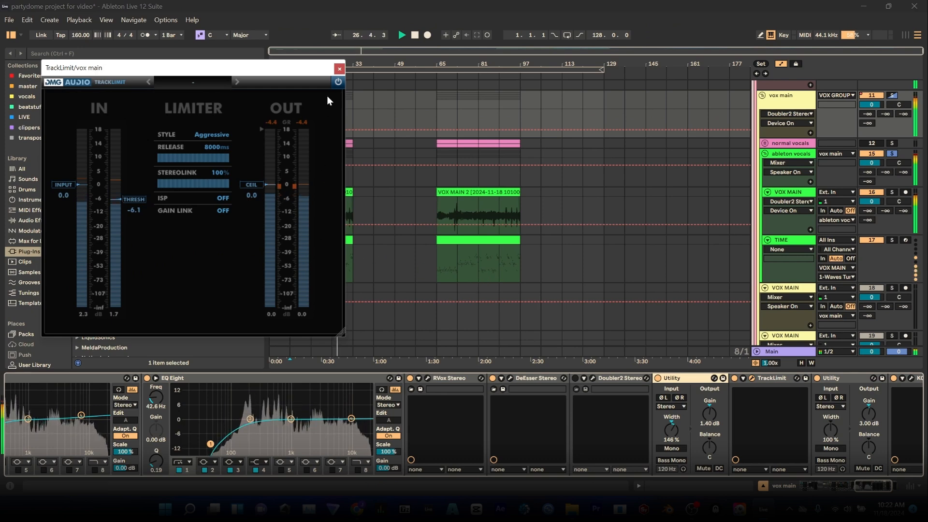
Review the TrackLimit limiter and the KClip3 clipper at the end of the vox main group's effect chain.
left_click(340, 68)
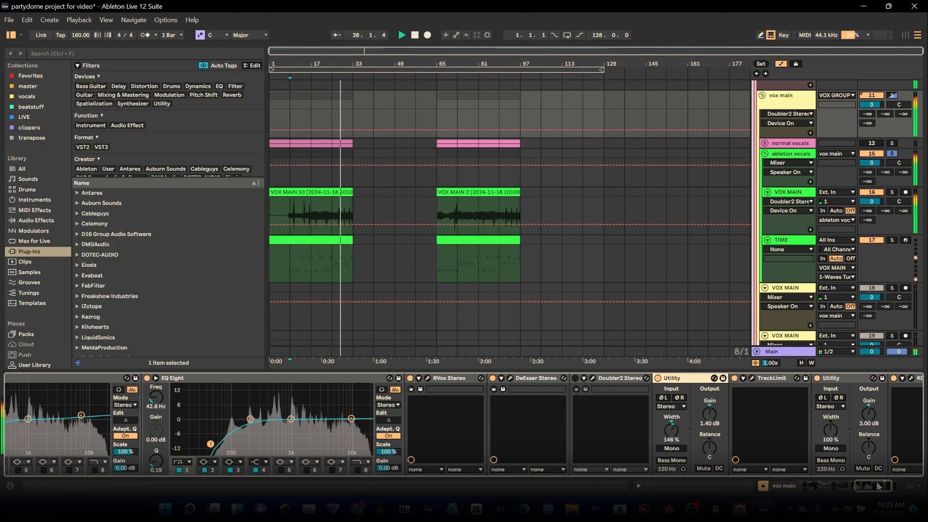
left_click_drag(877, 486, 894, 486)
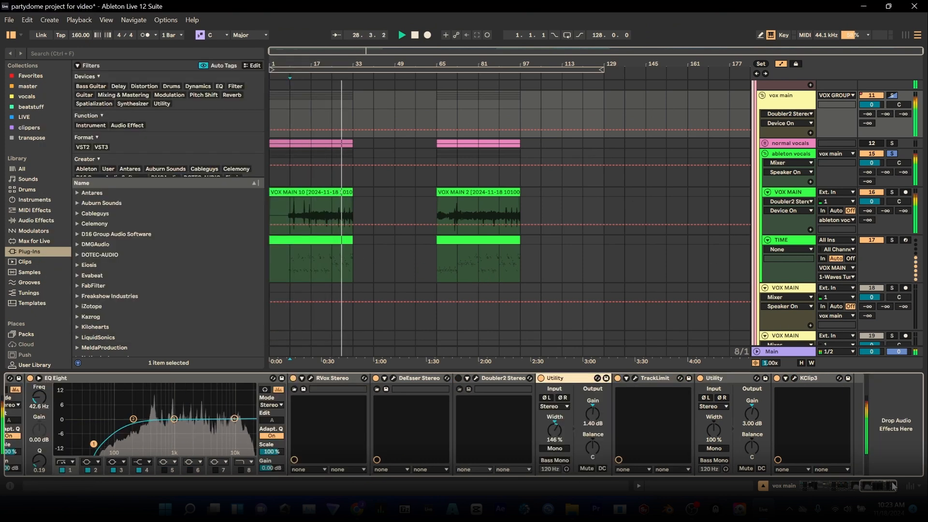
left_click(793, 378)
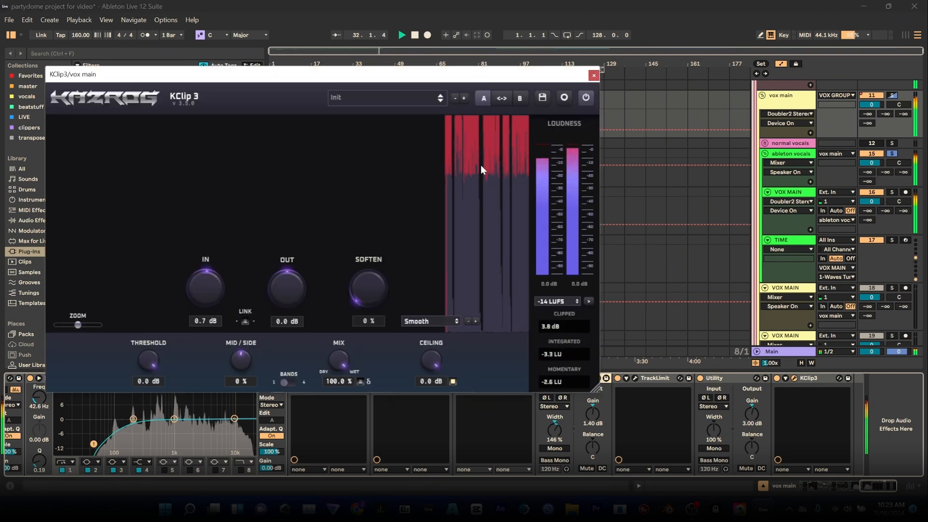
left_click(591, 75)
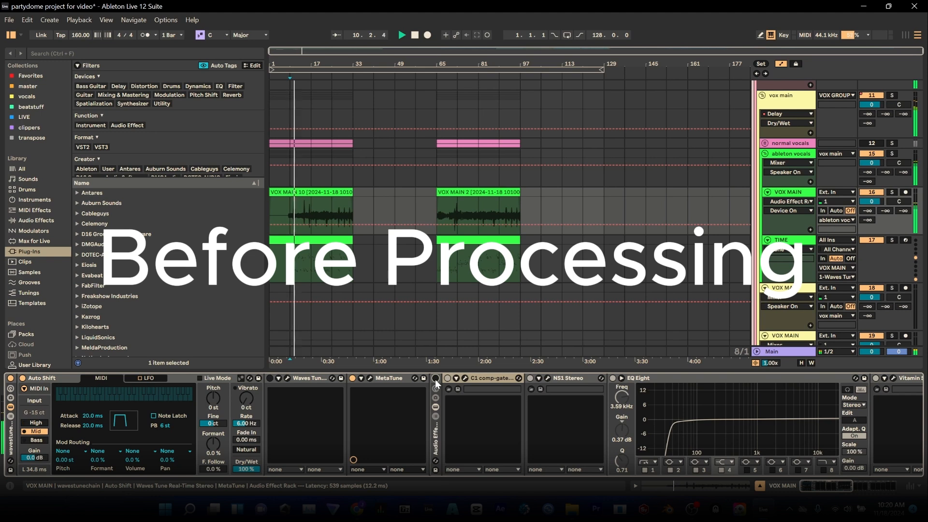
Solo the ableton vocals group and enable the Audio Effect Rack on the green VOX MAIN track.
left_click(891, 153)
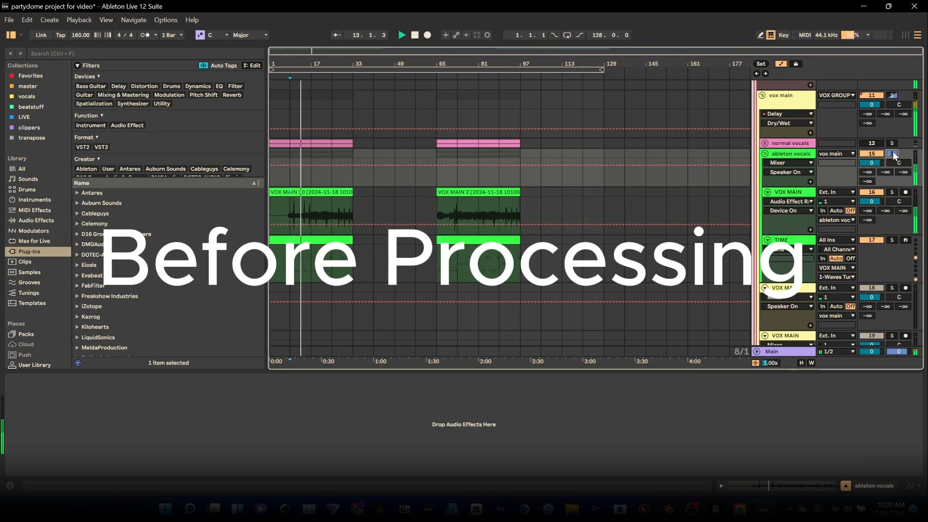
left_click(789, 191)
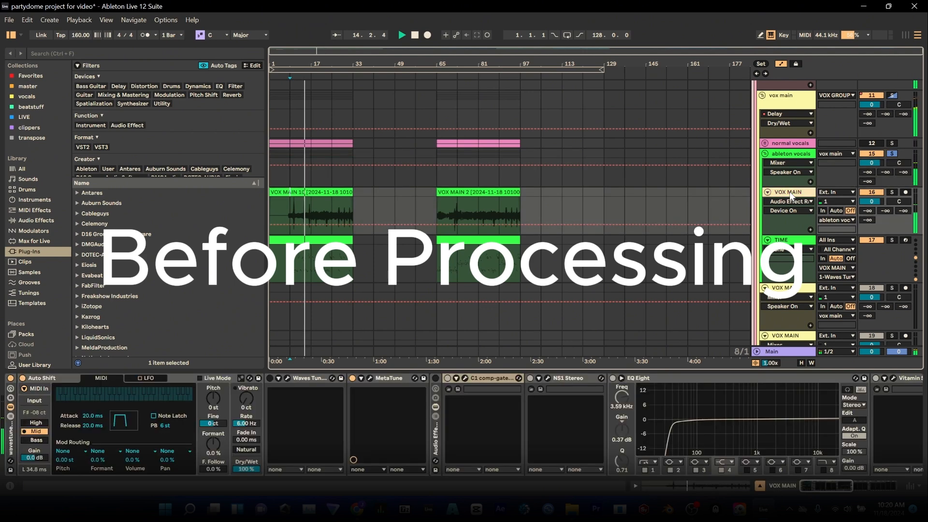
left_click(435, 378)
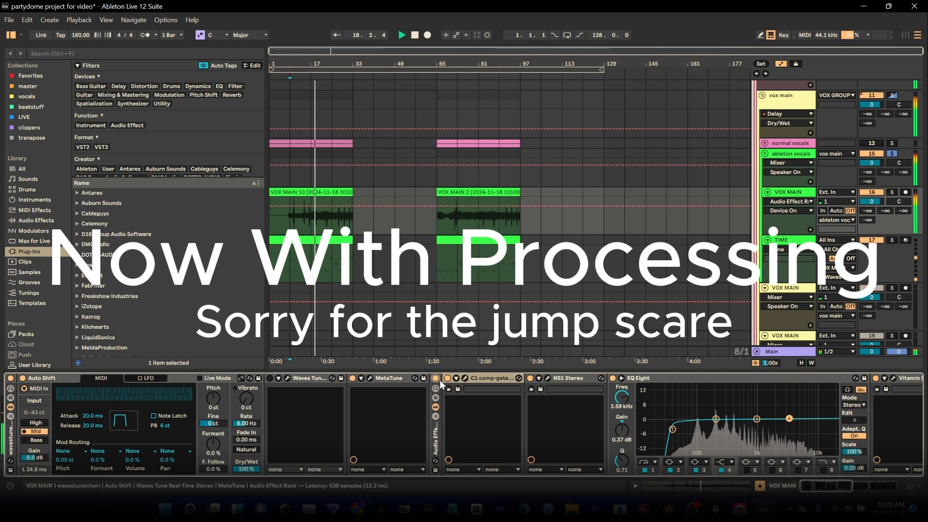
Open the C1 comp-gate settings on the green VOX MAIN track.
left_click(465, 378)
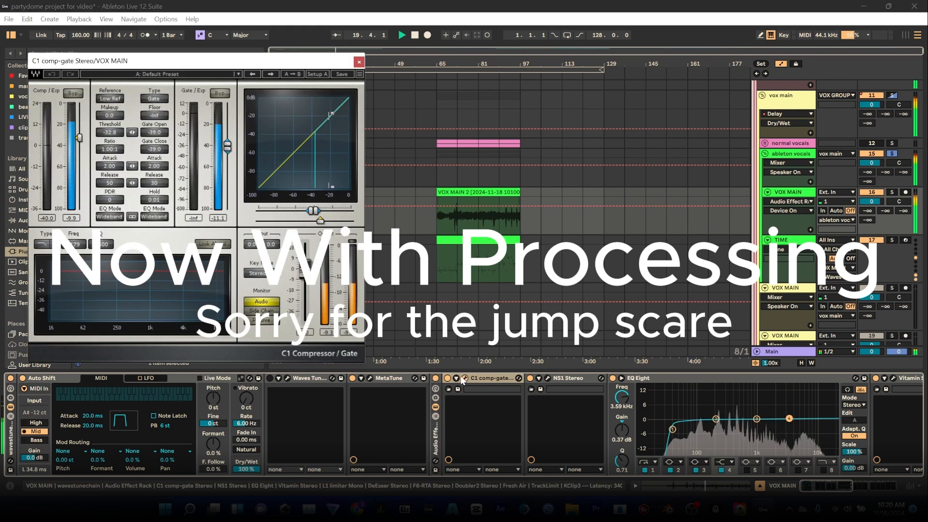